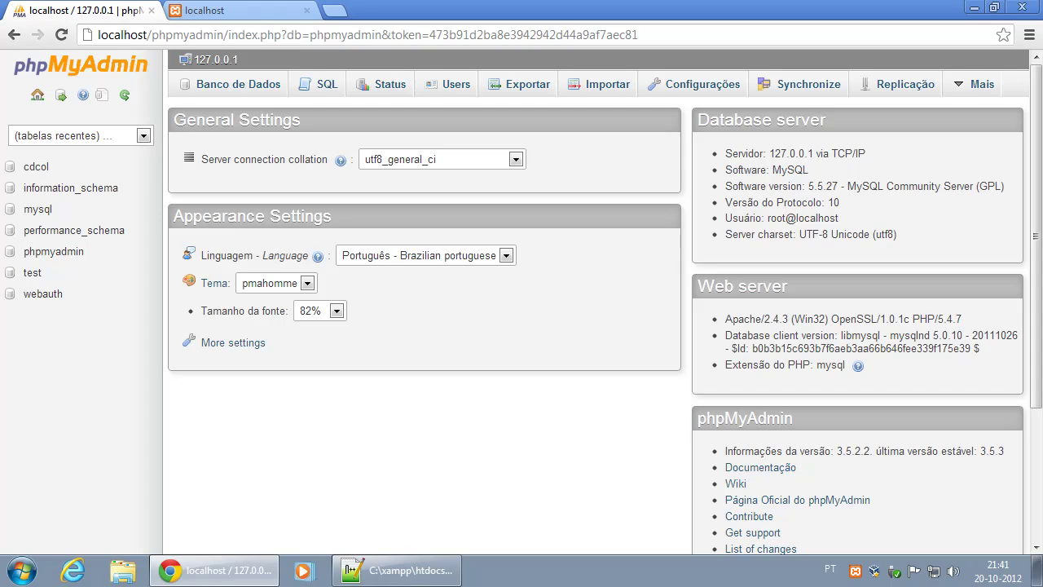
# Create a new database named negocio, leaving its collation unspecified
pyautogui.click(236, 89)
pyautogui.click(252, 210)
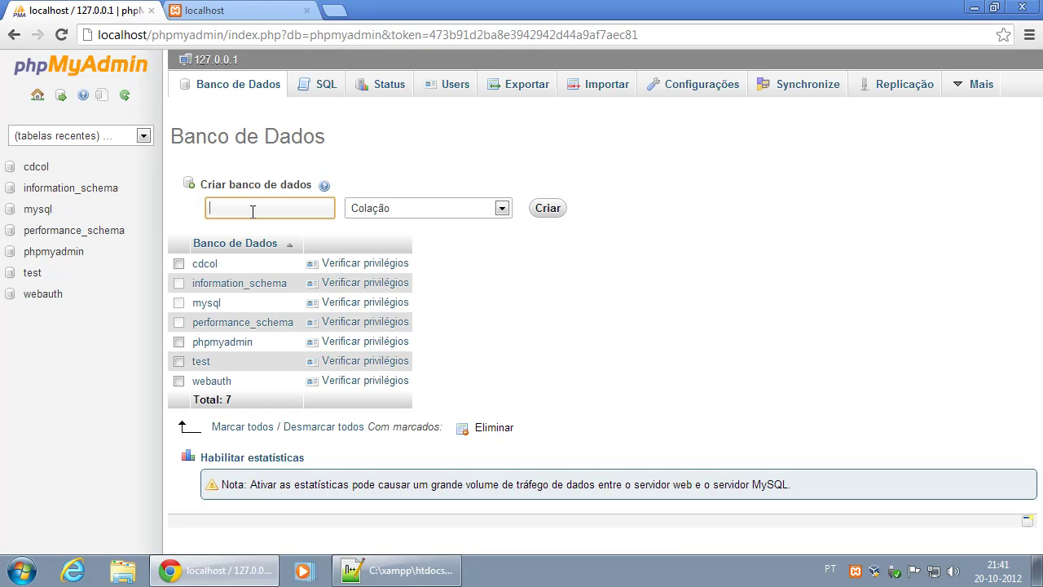
pyautogui.write('negocio')
pyautogui.moveTo(261, 210); pyautogui.dragTo(211, 207)
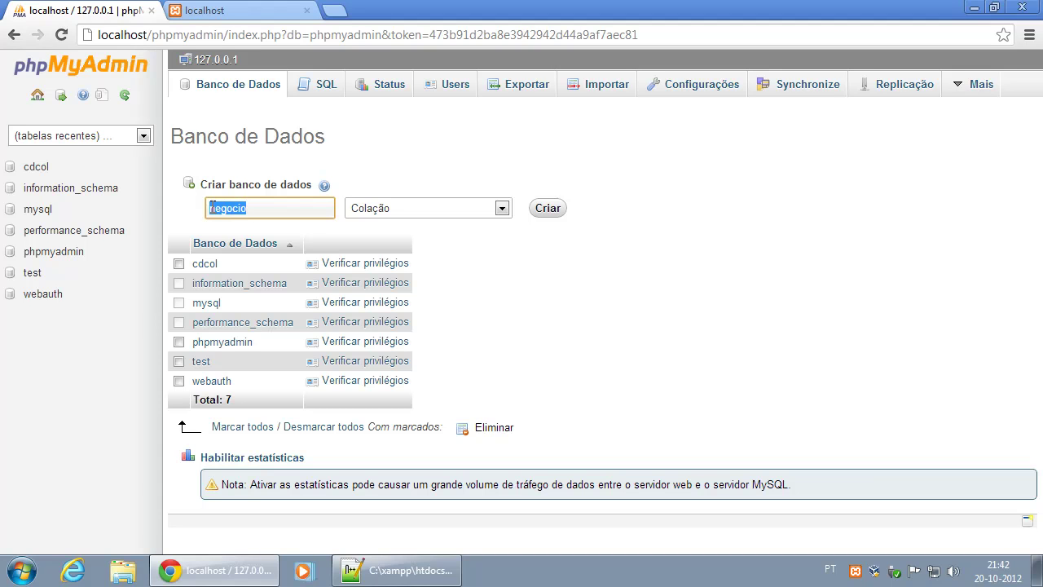
pyautogui.click(271, 213)
pyautogui.moveTo(247, 207); pyautogui.dragTo(185, 209)
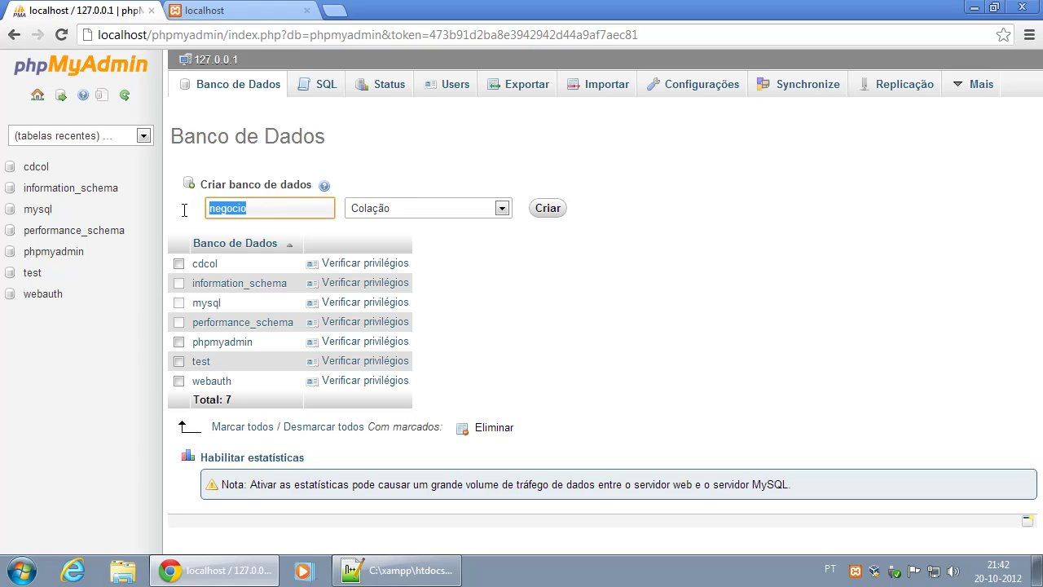
pyautogui.click(274, 208)
pyautogui.click(558, 217)
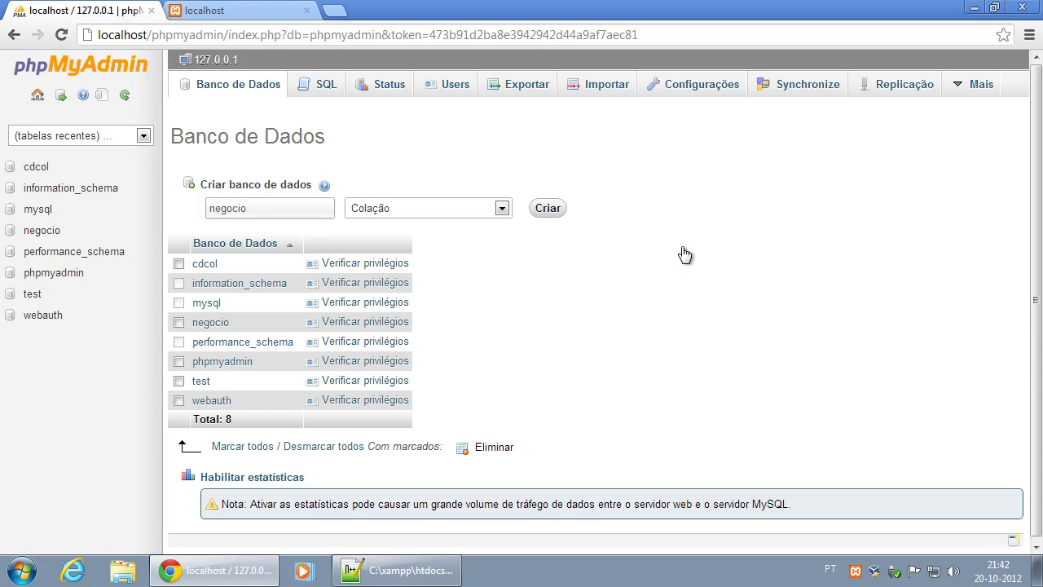
# Open the negocio database and start a new table named clientes with 4 columns
pyautogui.click(37, 234)
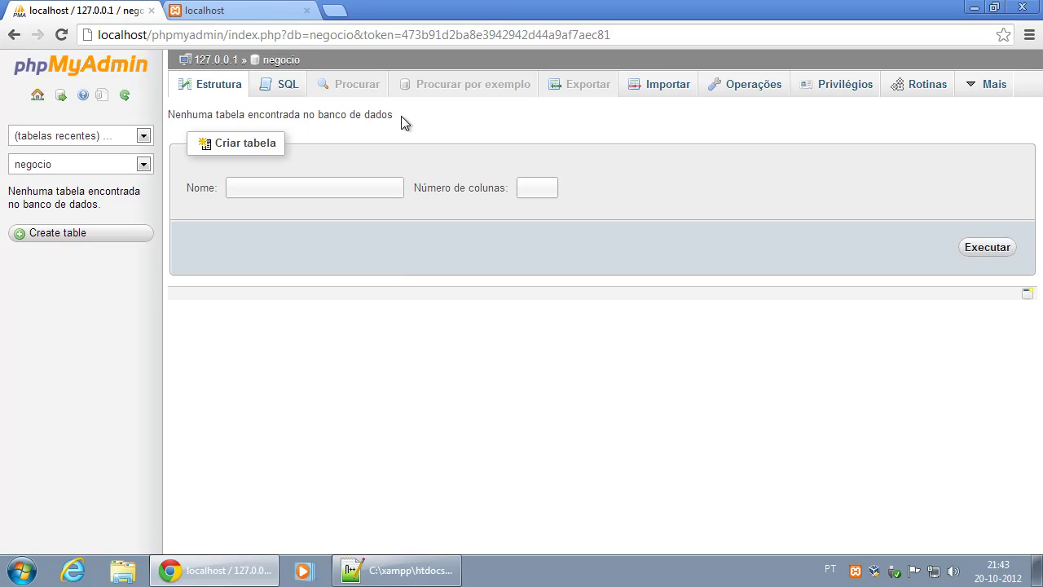
pyautogui.click(278, 189)
pyautogui.write('clientes')
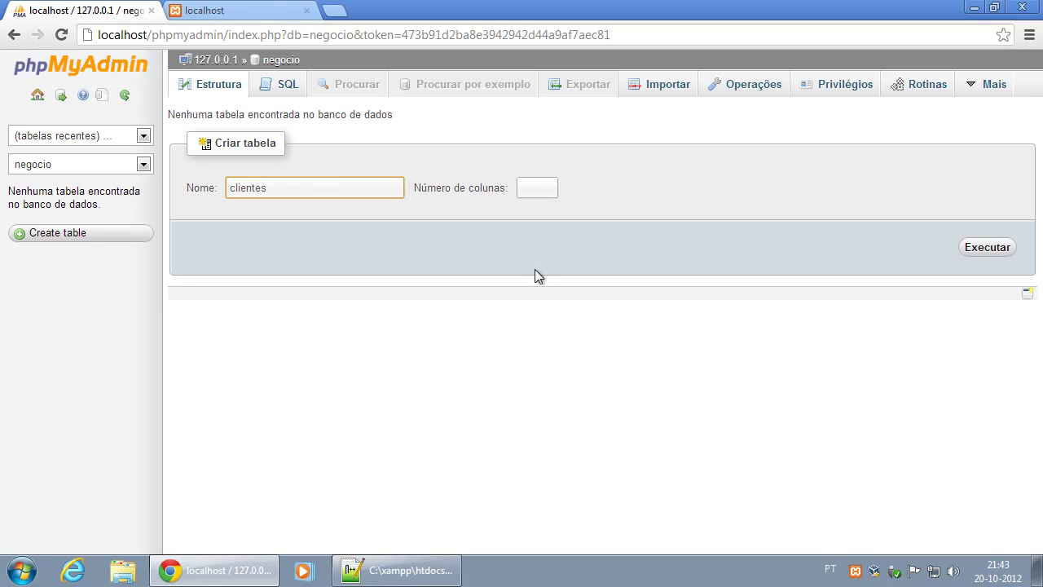
pyautogui.click(540, 188)
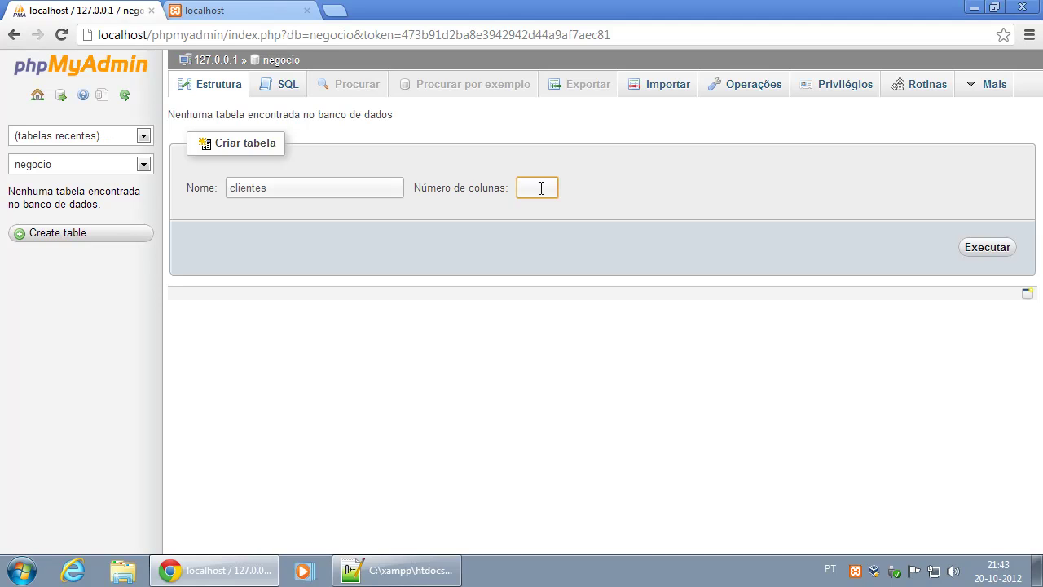
pyautogui.write('4')
pyautogui.click(986, 247)
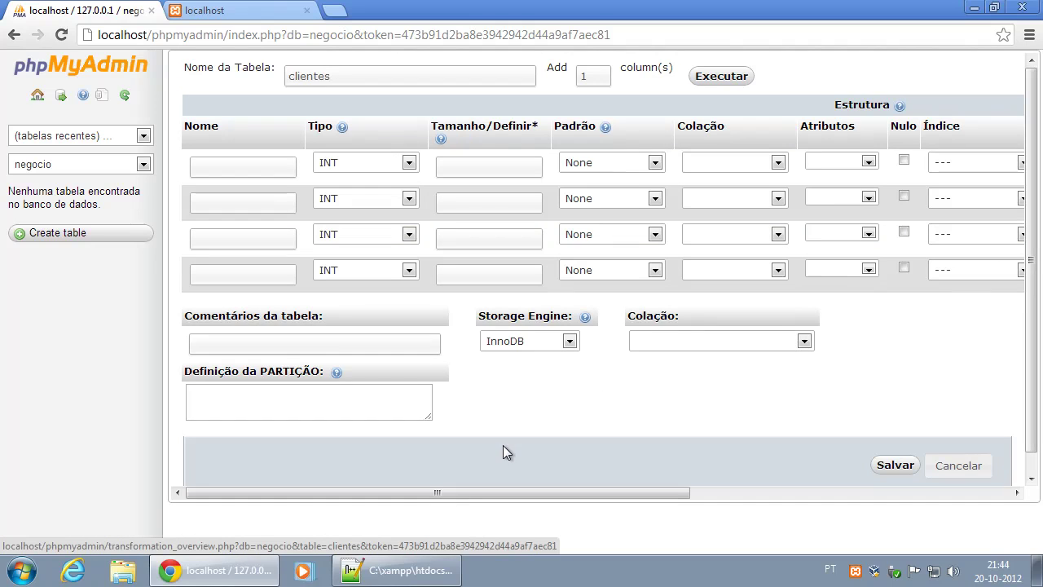
# Define the first column of the clientes table as num_cliente with type INT
pyautogui.moveTo(340, 75); pyautogui.dragTo(286, 76)
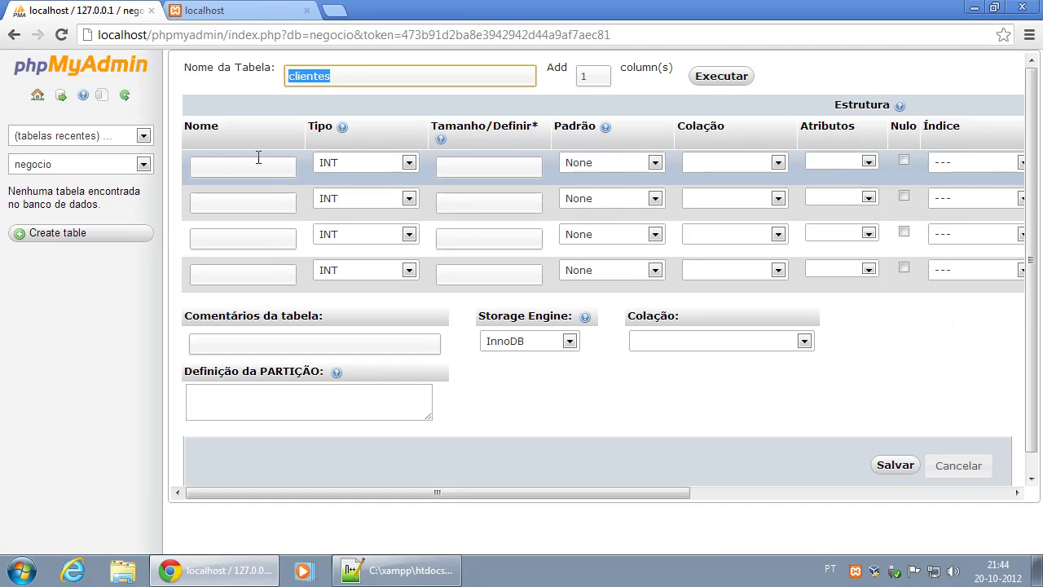
pyautogui.click(213, 169)
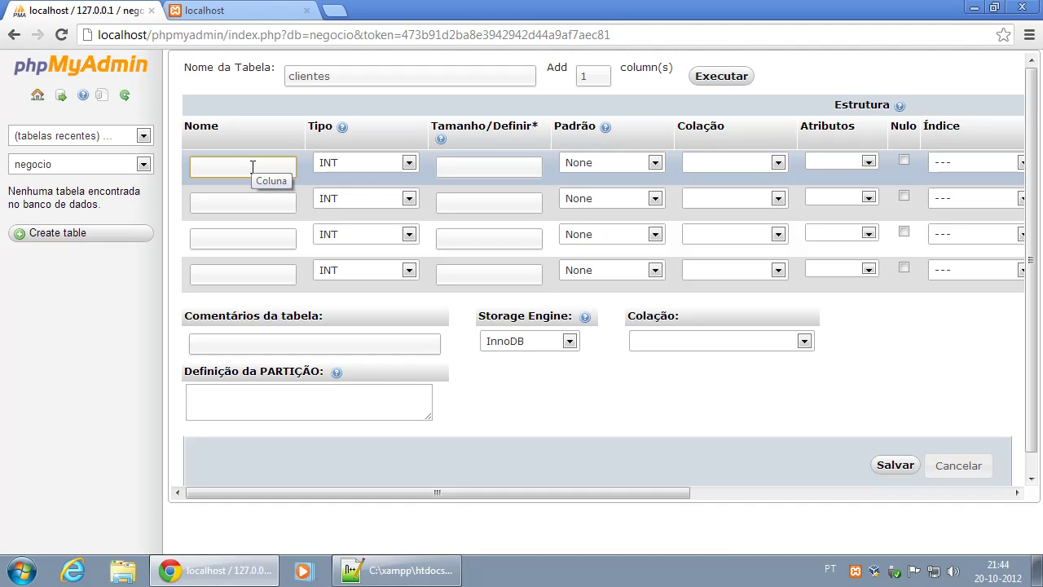
pyautogui.write('num_cliente')
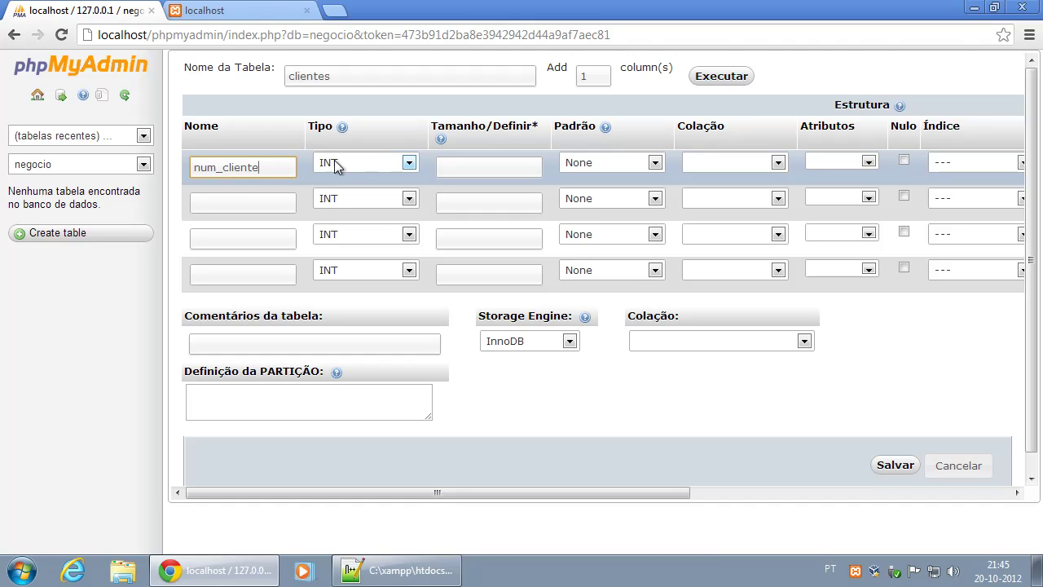
pyautogui.click(410, 164)
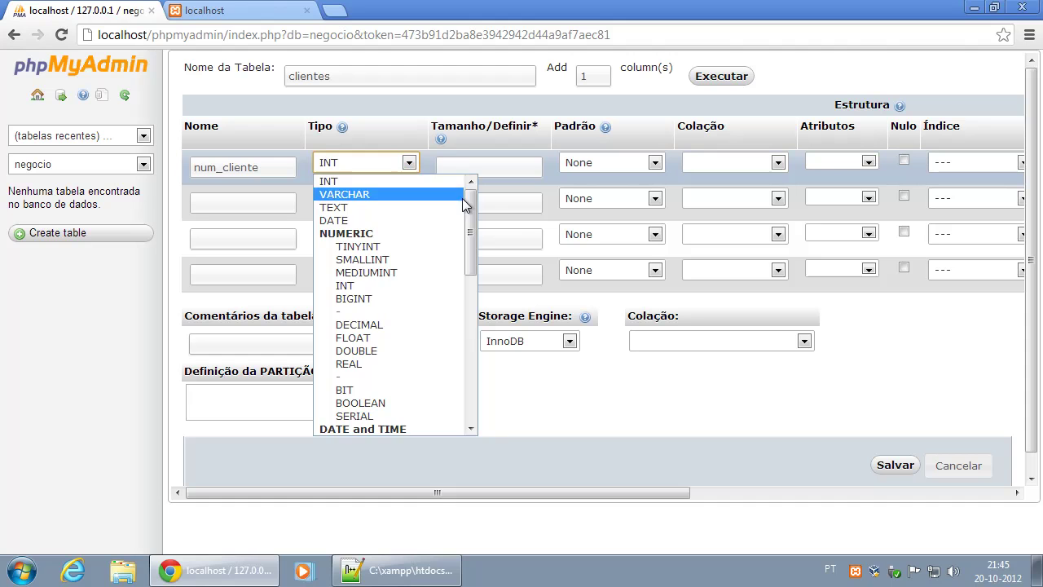
pyautogui.scroll(-1, 470, 224)
pyautogui.moveTo(470, 224); pyautogui.dragTo(472, 202)
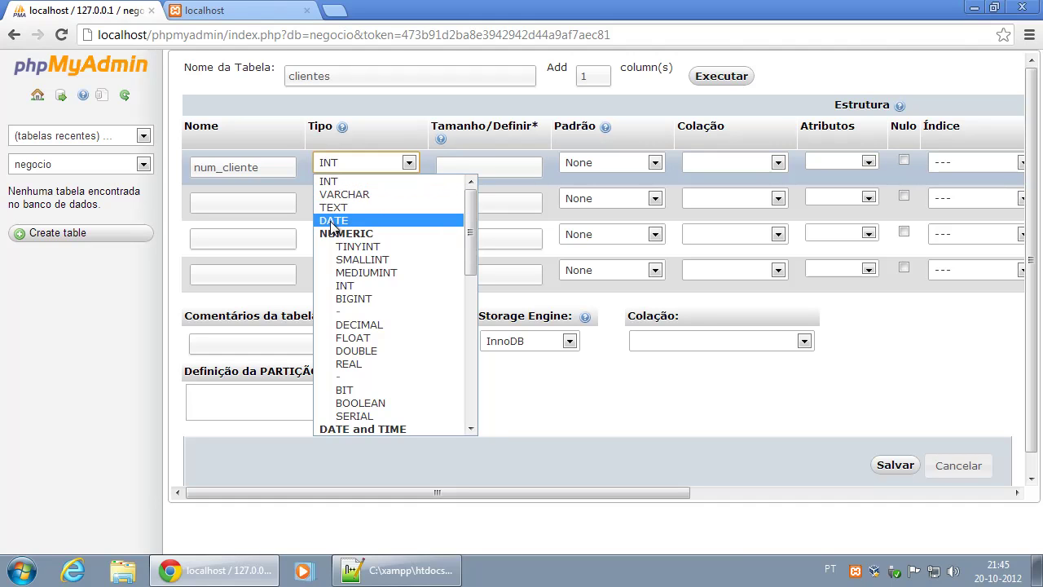
pyautogui.click(331, 181)
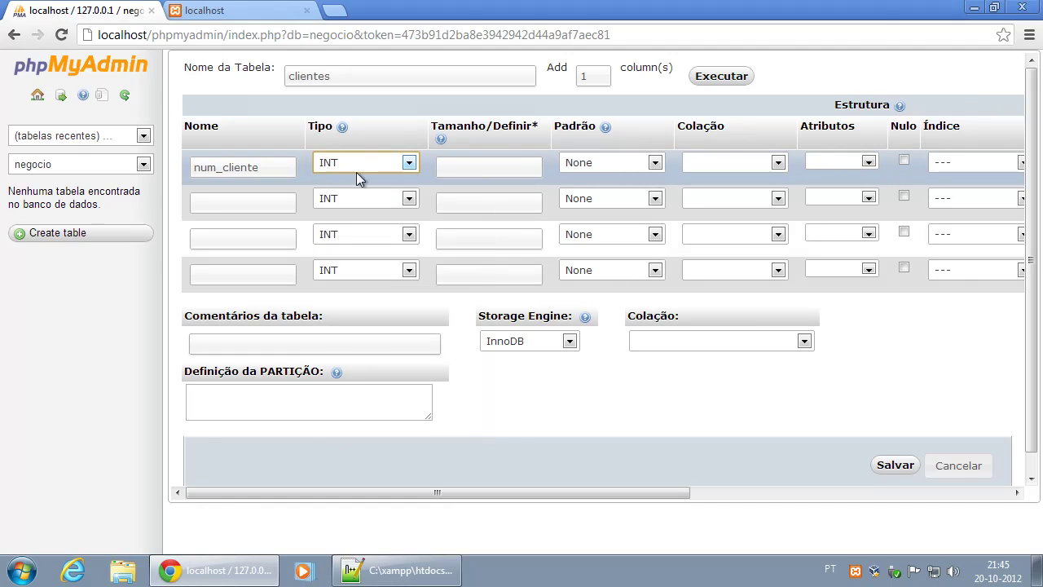
# Define the second column as nome_cliente with type VARCHAR and length 50
pyautogui.click(245, 198)
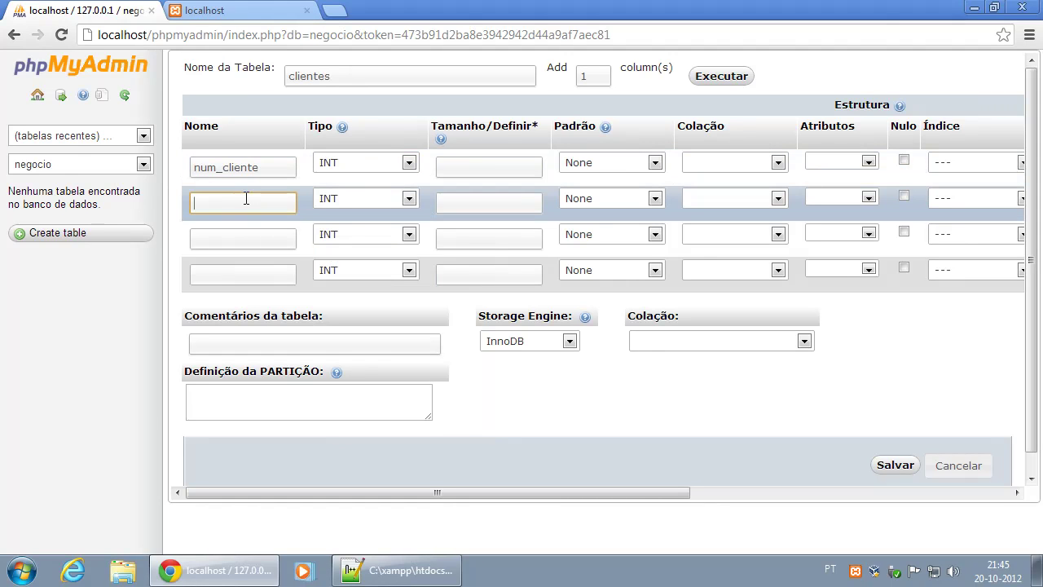
pyautogui.write('nome_cliente')
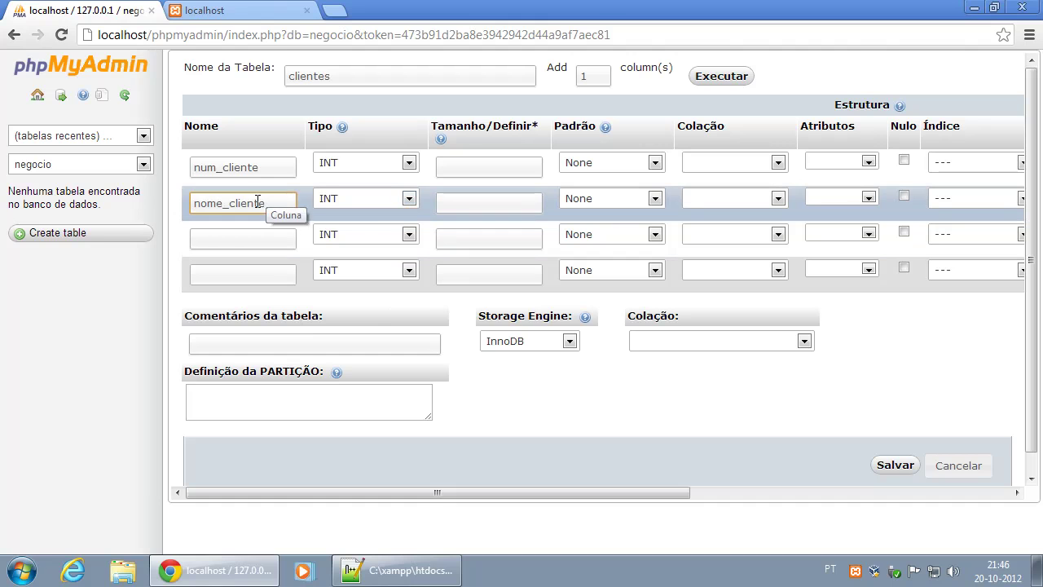
pyautogui.click(409, 199)
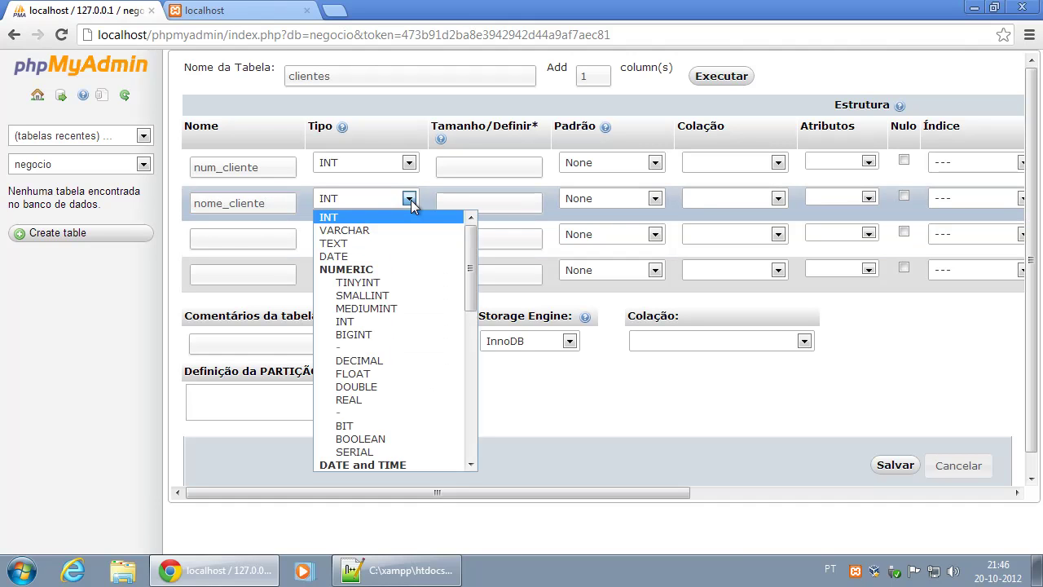
pyautogui.click(356, 231)
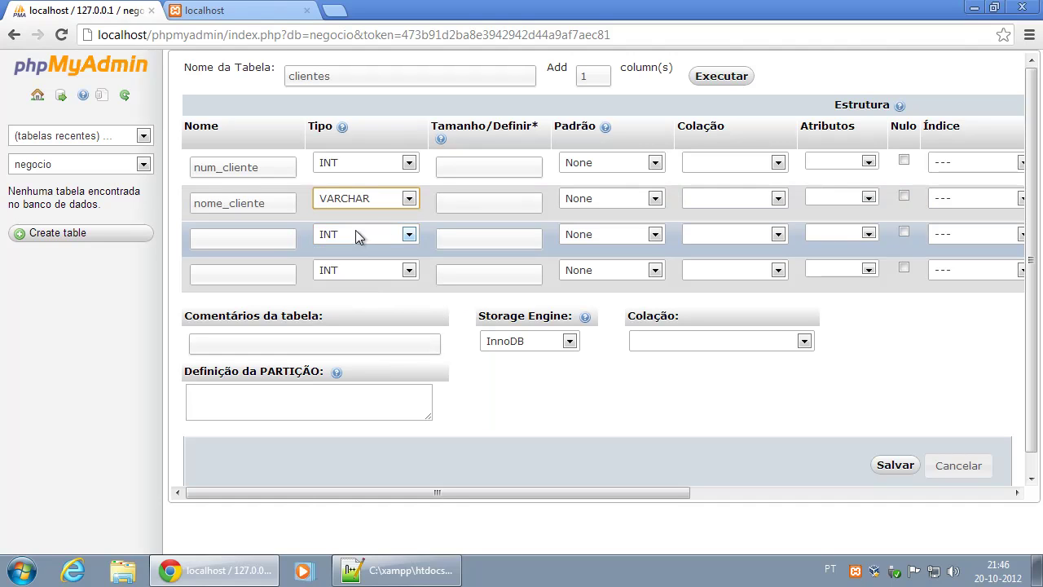
pyautogui.click(445, 203)
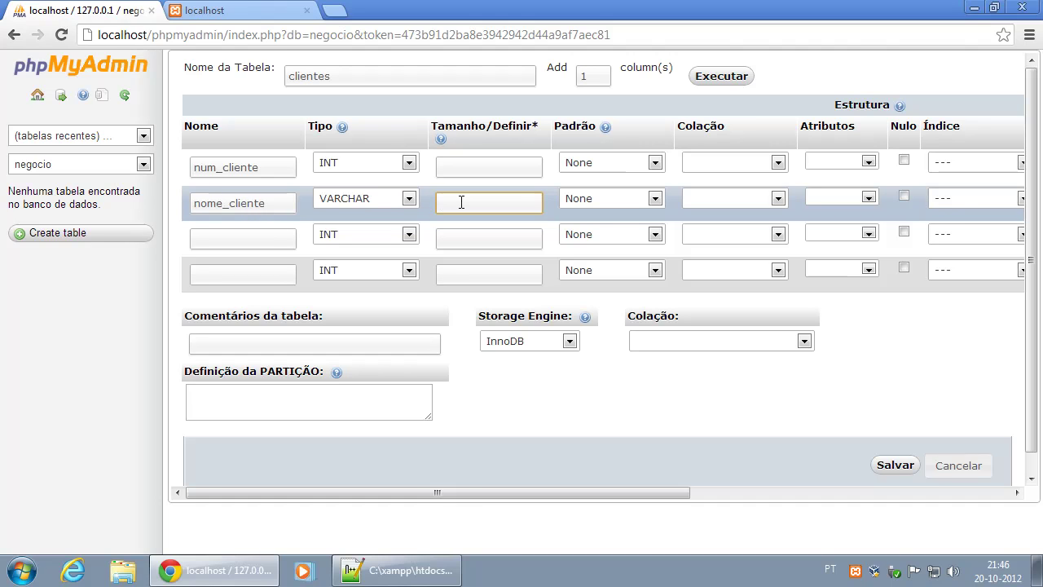
pyautogui.write('50')
# Define the third column as morada_cliente with type VARCHAR and length 100
pyautogui.click(232, 236)
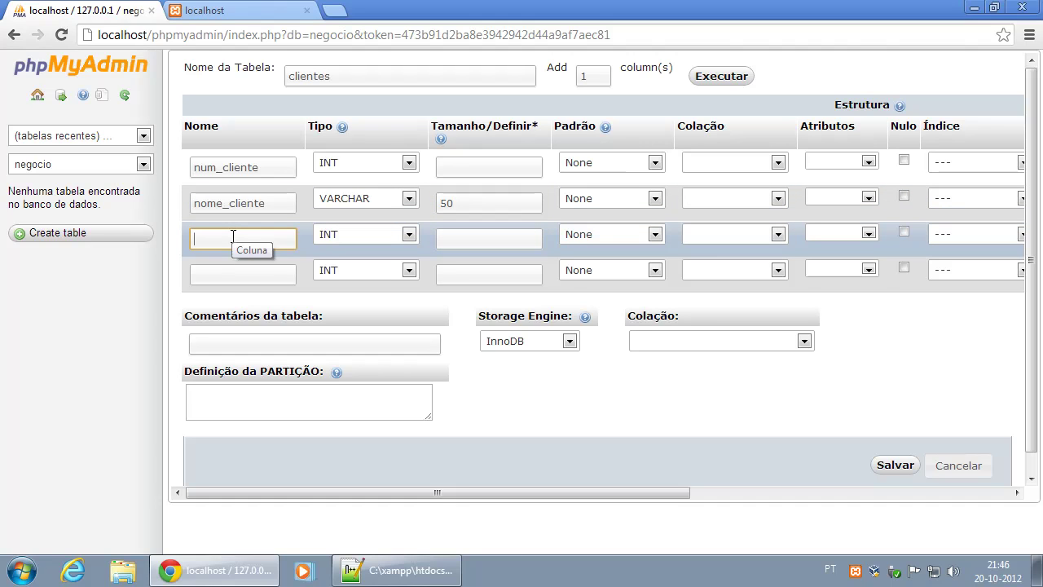
pyautogui.write('morada_cliente')
pyautogui.click(410, 237)
pyautogui.click(369, 264)
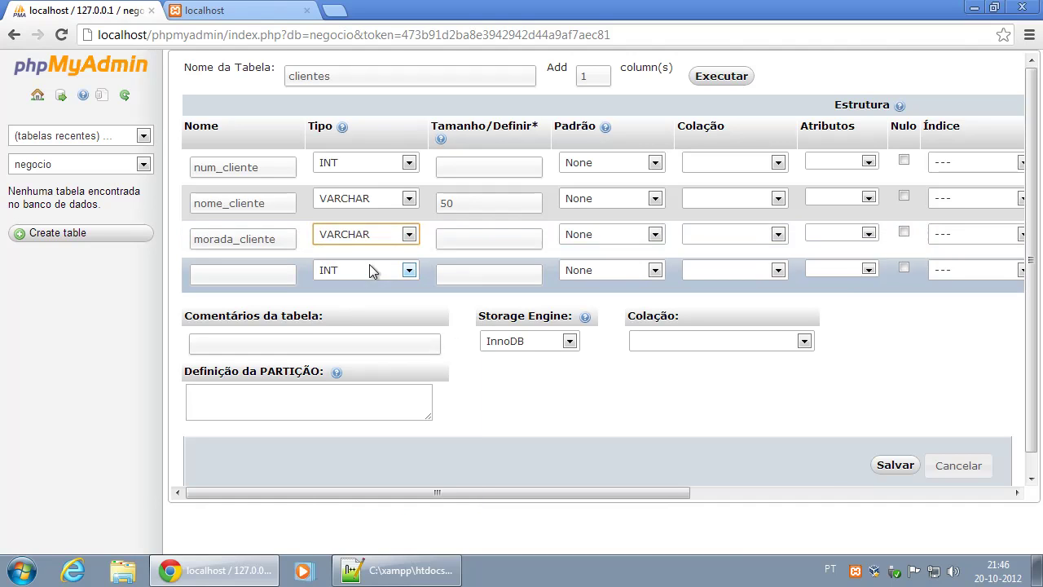
pyautogui.click(466, 238)
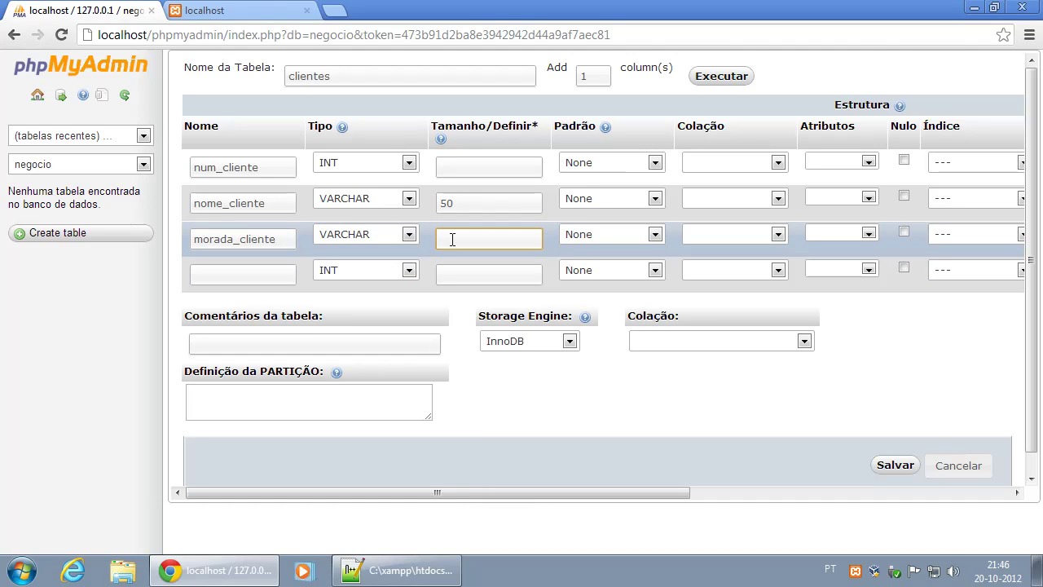
pyautogui.write('100')
# Define the fourth column as data_nascimento with type DATE
pyautogui.click(245, 275)
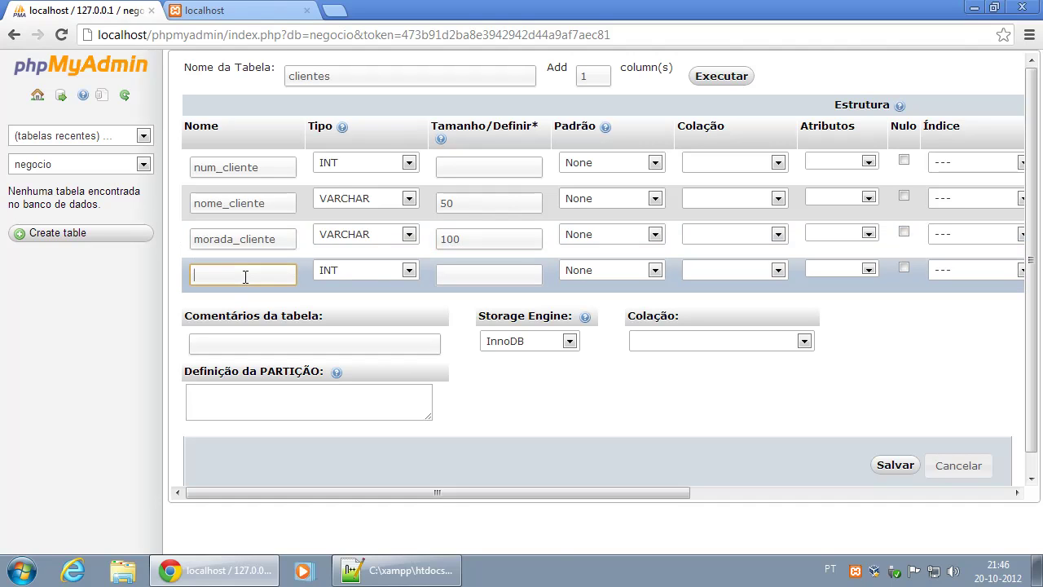
pyautogui.write('data_nascimento')
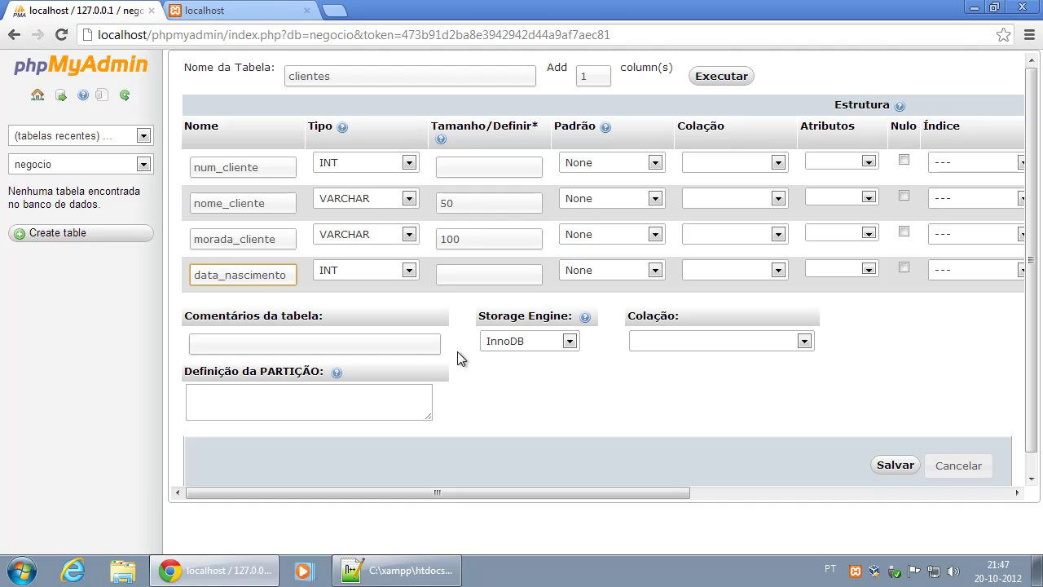
pyautogui.click(407, 272)
pyautogui.click(345, 326)
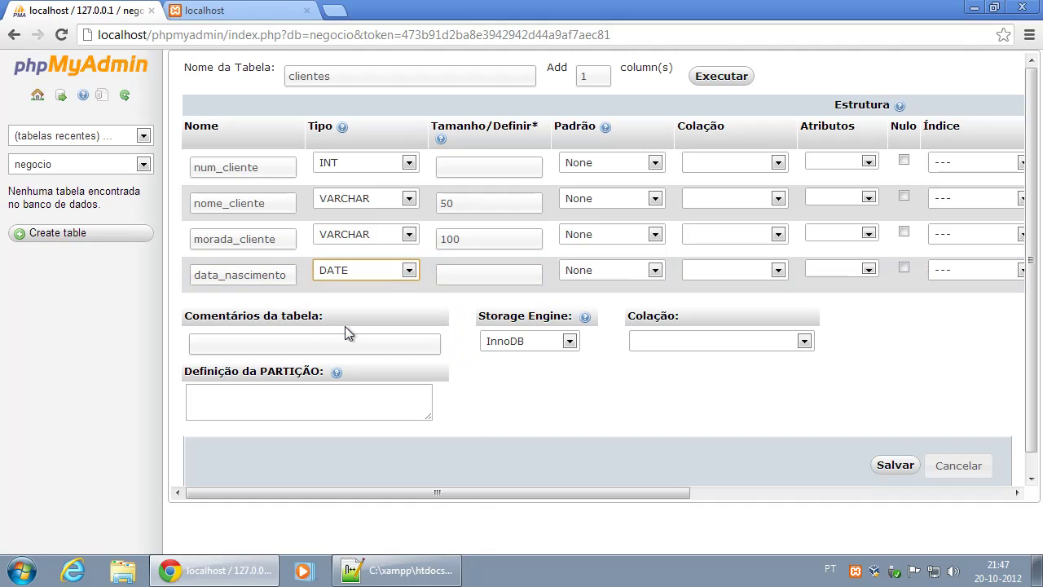
# Examine the numeric, date and time, string and spatial data types available for the data_nascimento column, keeping its current type
pyautogui.click(409, 270)
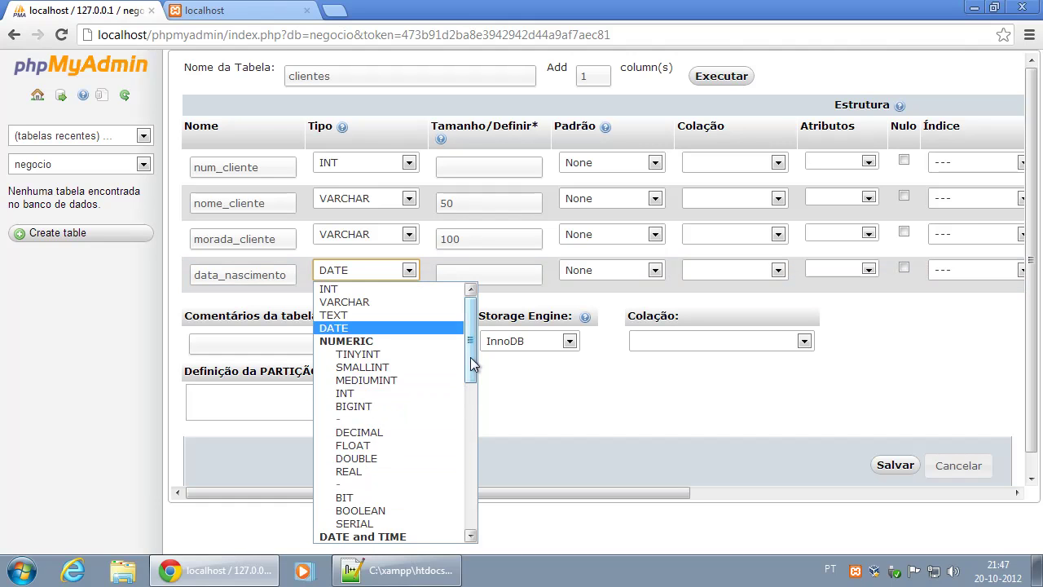
pyautogui.moveTo(470, 357); pyautogui.dragTo(471, 381)
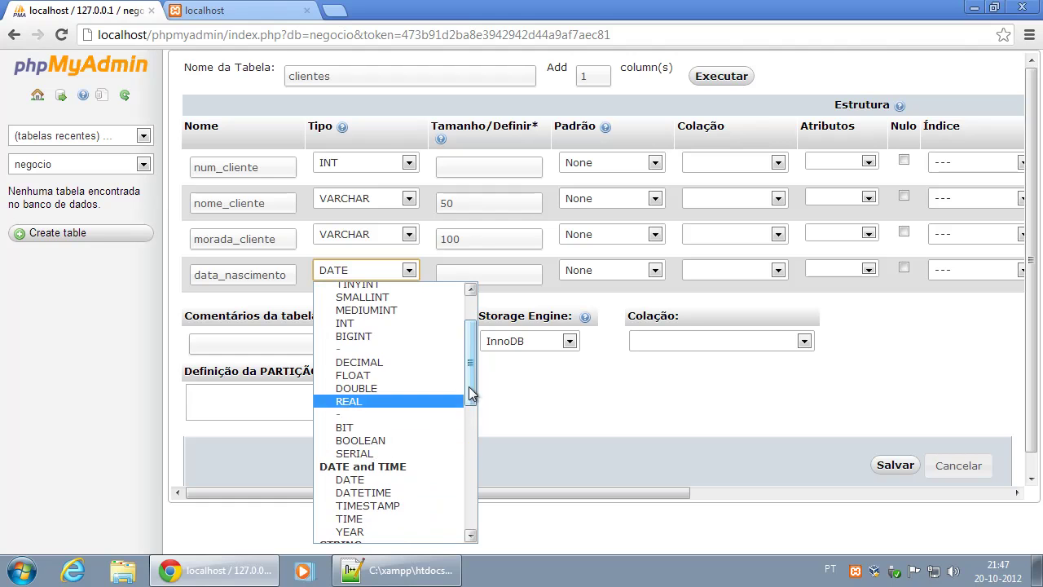
pyautogui.moveTo(473, 376); pyautogui.dragTo(470, 420)
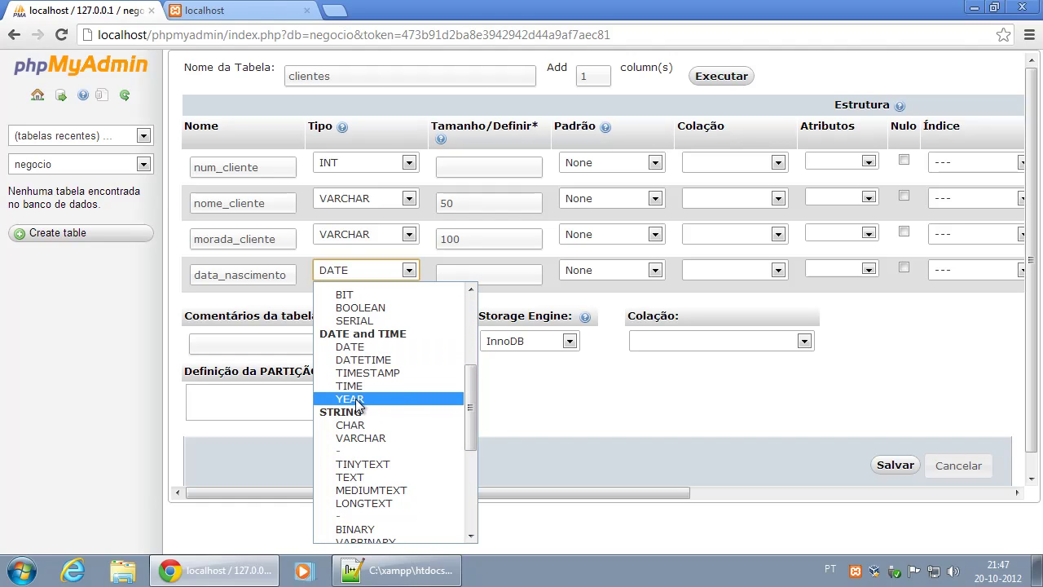
pyautogui.moveTo(474, 410); pyautogui.dragTo(470, 453)
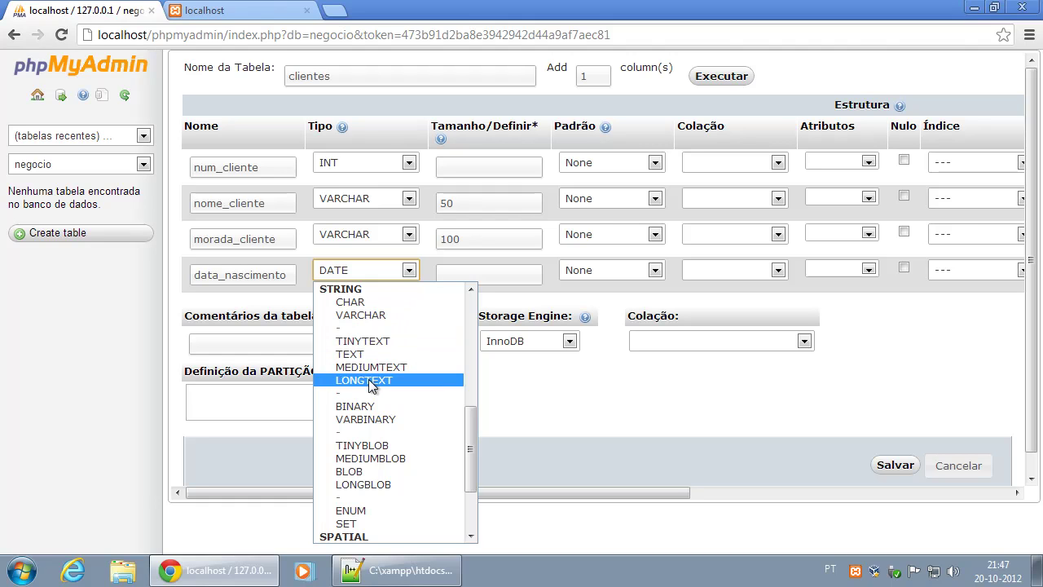
pyautogui.moveTo(470, 447); pyautogui.dragTo(471, 489)
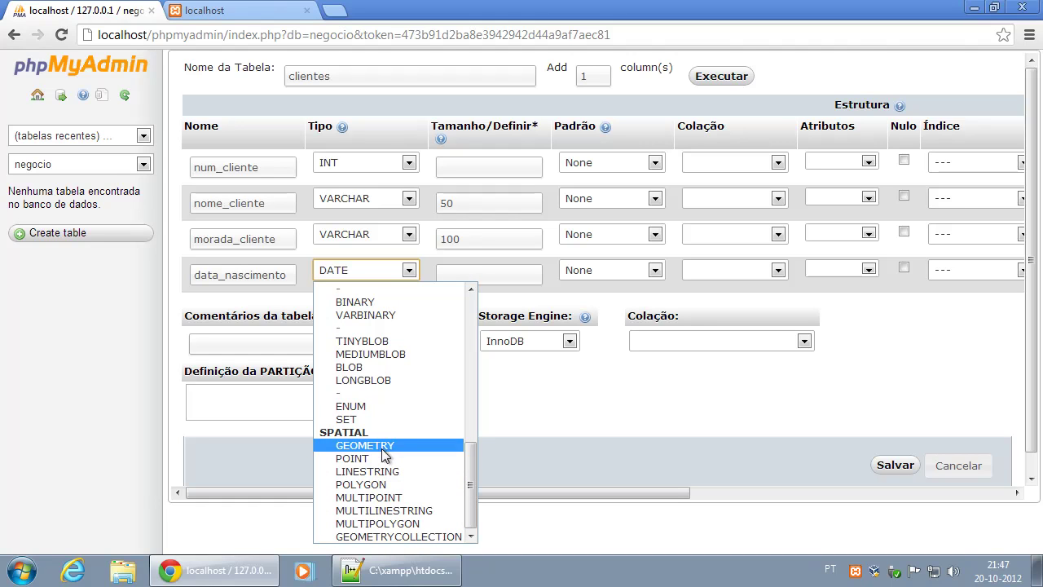
pyautogui.moveTo(473, 484); pyautogui.dragTo(472, 310)
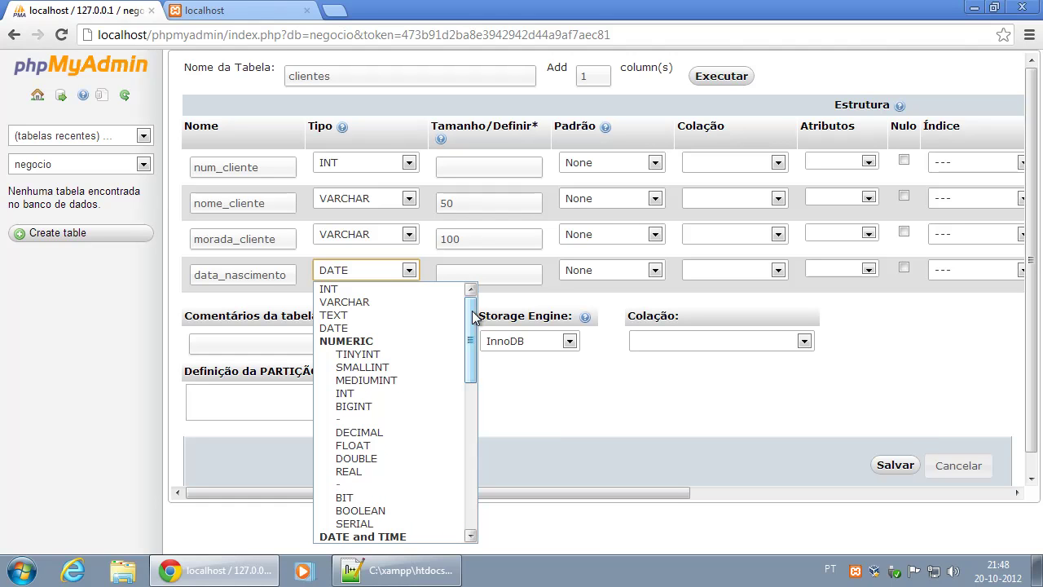
pyautogui.click(558, 407)
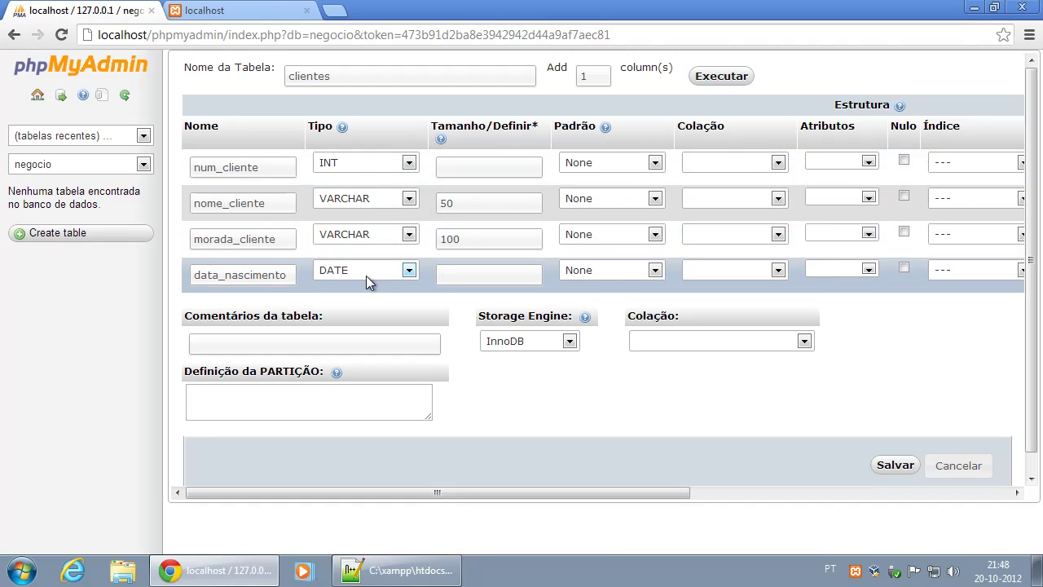
# Save the new clientes table with the data_nascimento length left empty, and open the table's structure
pyautogui.click(462, 274)
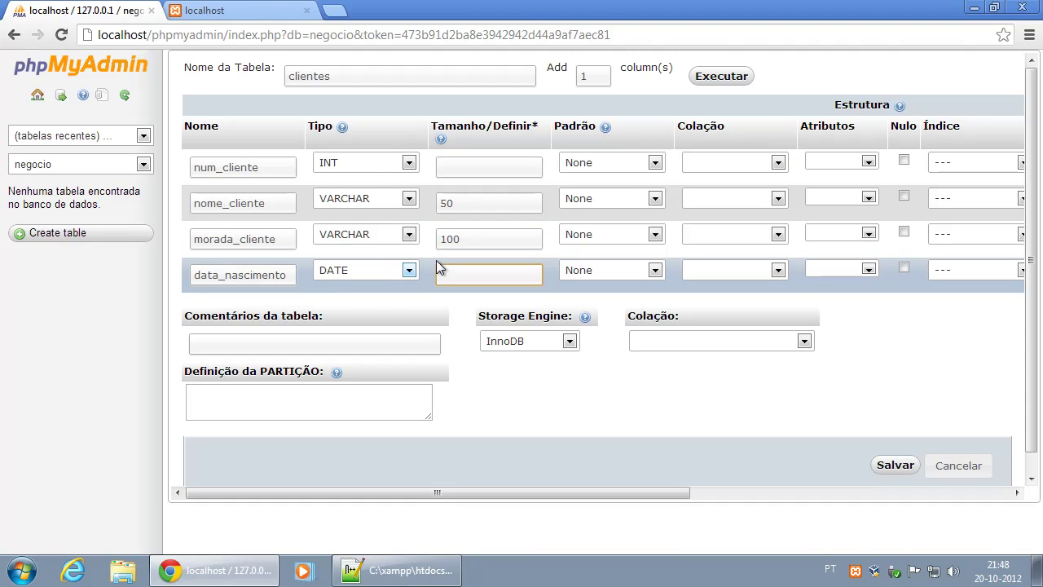
pyautogui.click(894, 465)
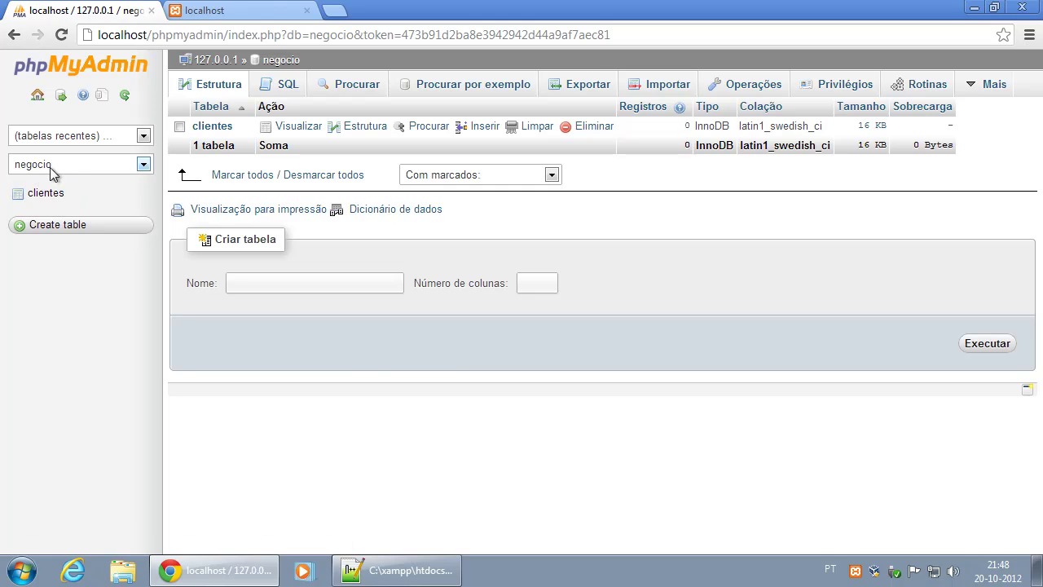
pyautogui.click(46, 194)
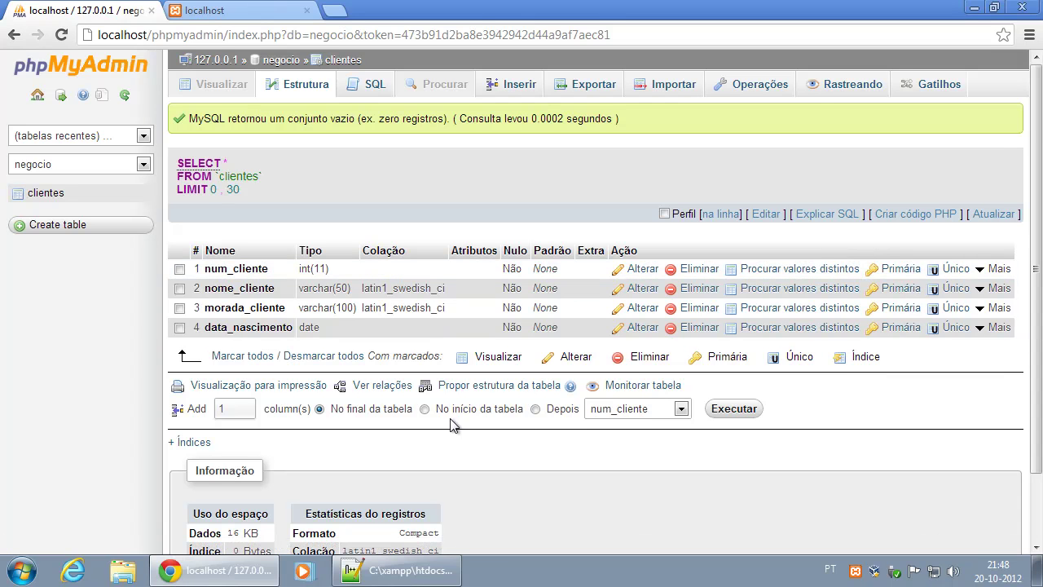
# Examine the clientes table's column structure and its print view, and return to the structure page
pyautogui.scroll(-2, 234, 399)
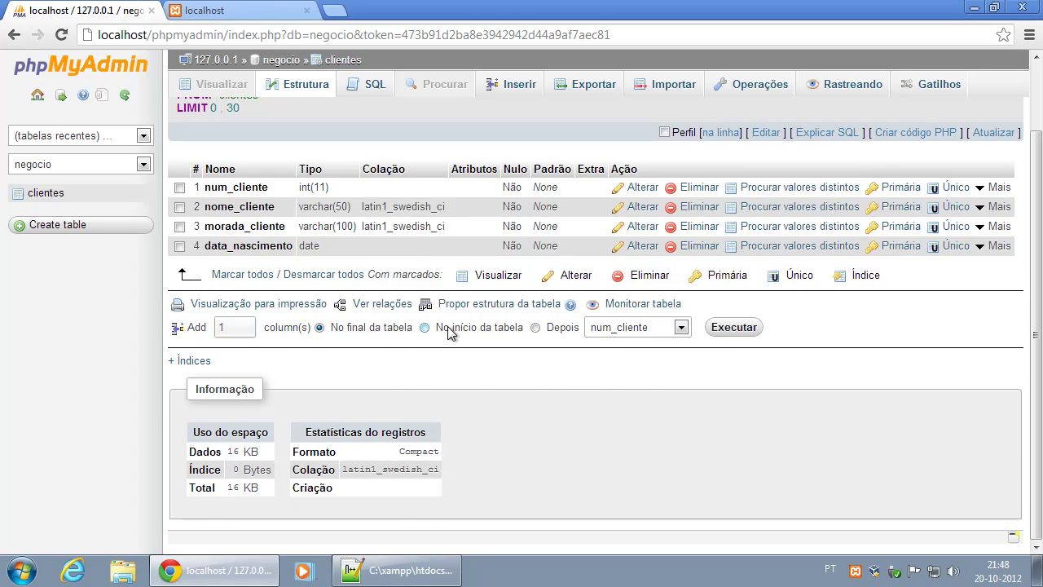
pyautogui.scroll(2, 453, 334)
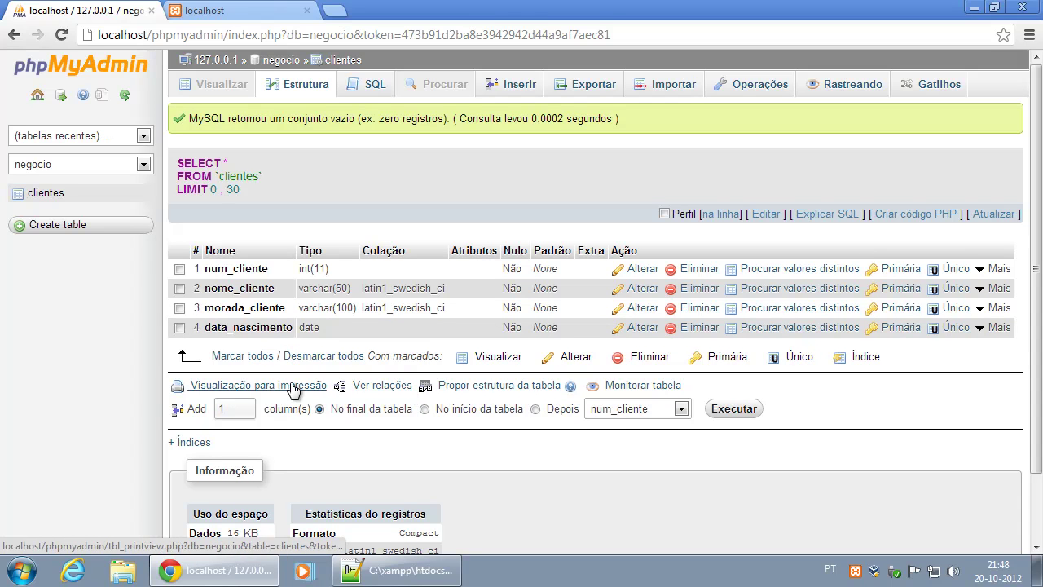
pyautogui.click(259, 389)
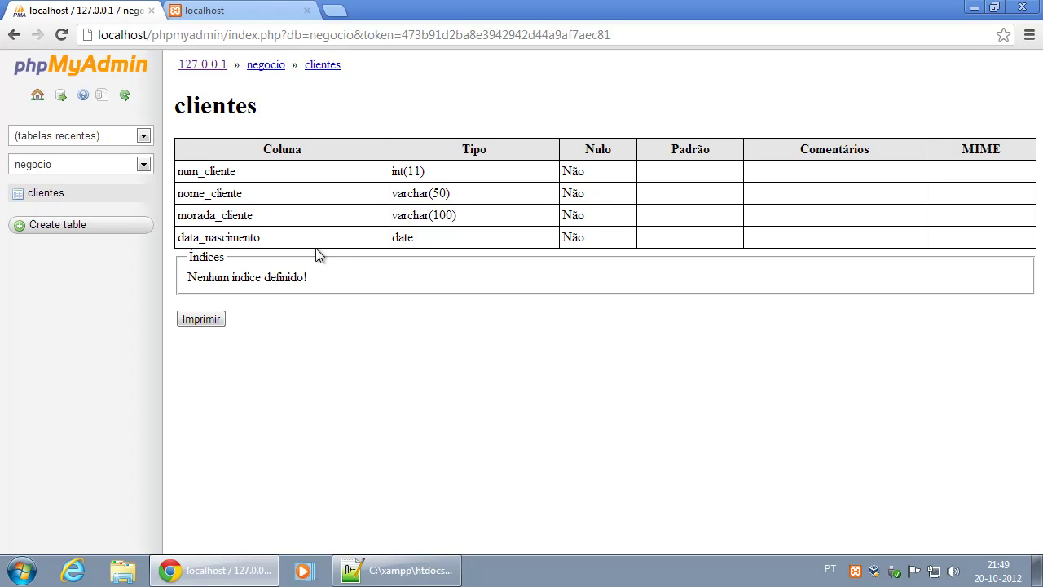
pyautogui.click(15, 35)
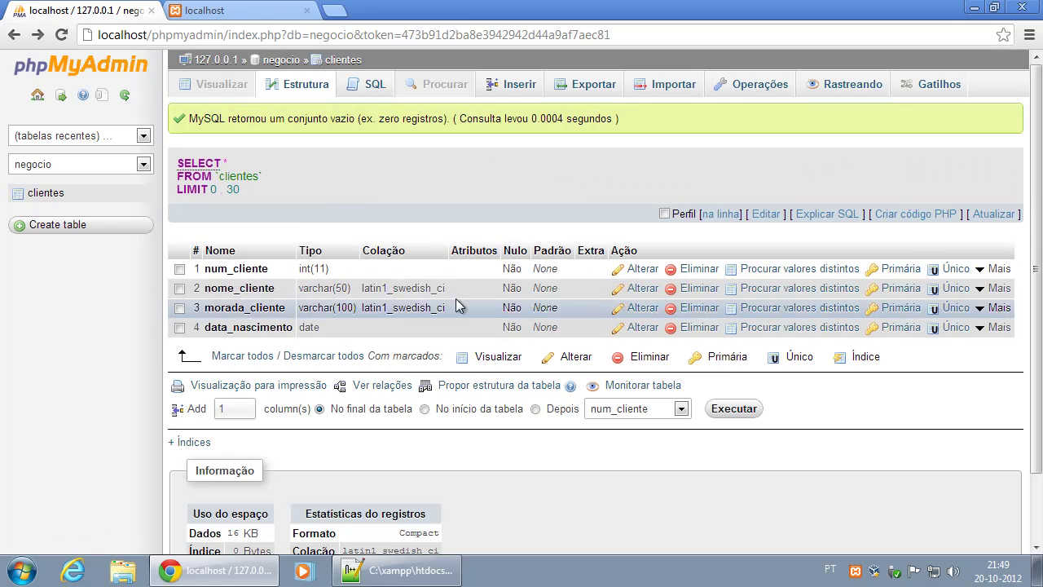
# Select the clientes table and open its form for inserting new records
pyautogui.click(40, 196)
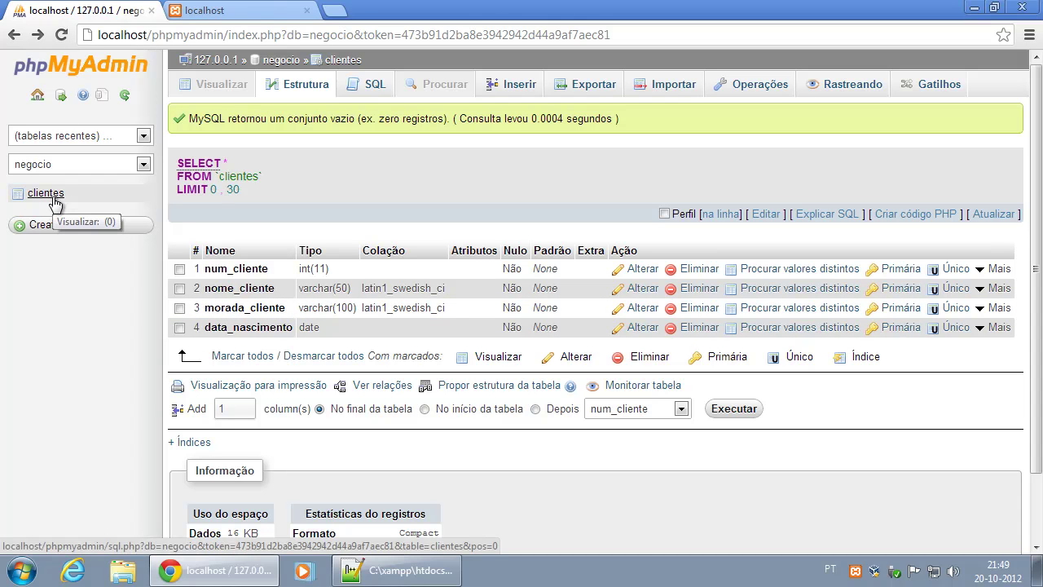
pyautogui.click(517, 88)
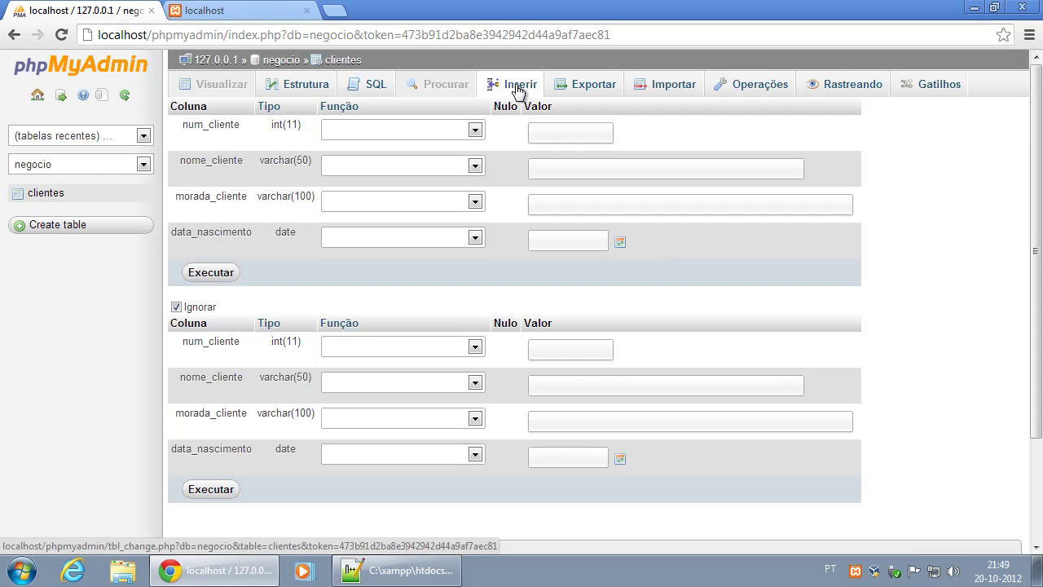